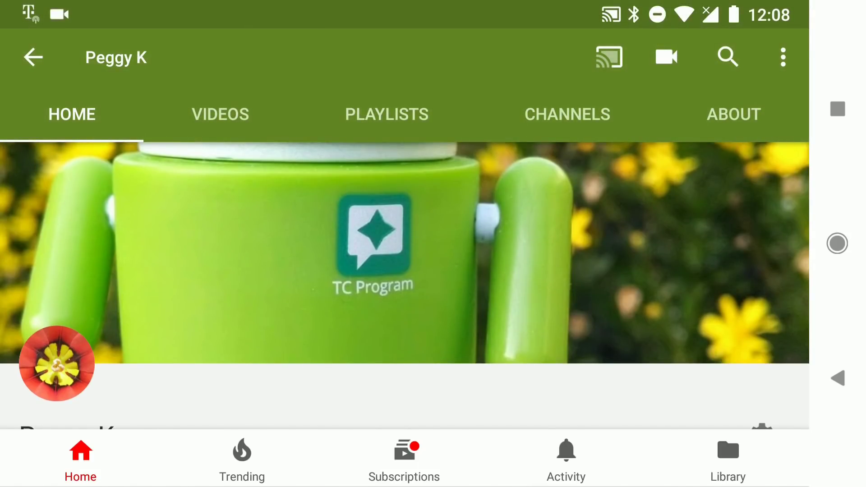
scroll(405, 258, down, 3)
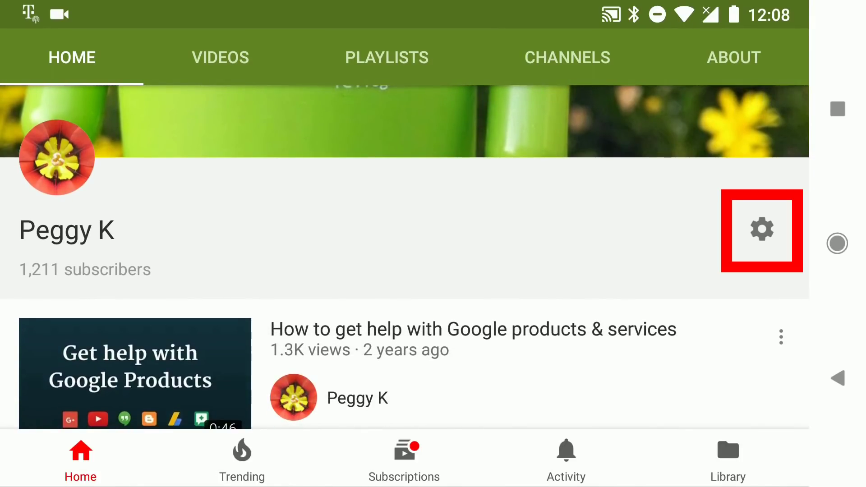
Open the channel's settings from the gear icon to reach its Privacy section
click(762, 229)
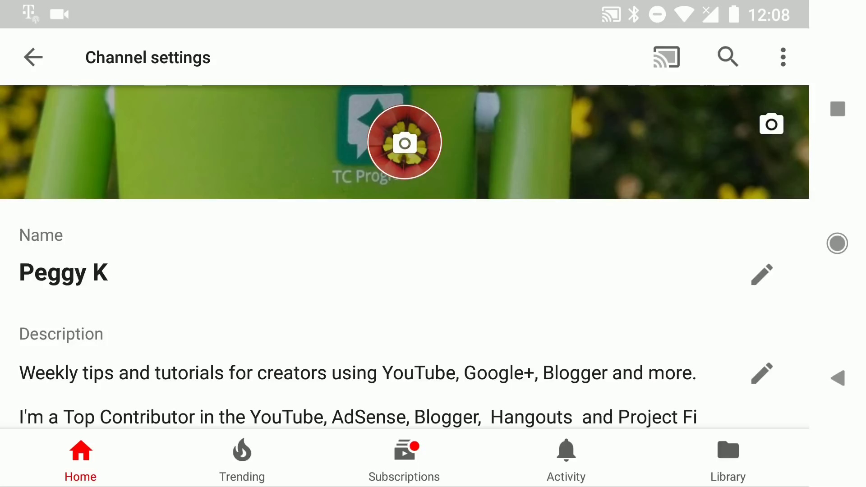
scroll(521, 290, down, 5)
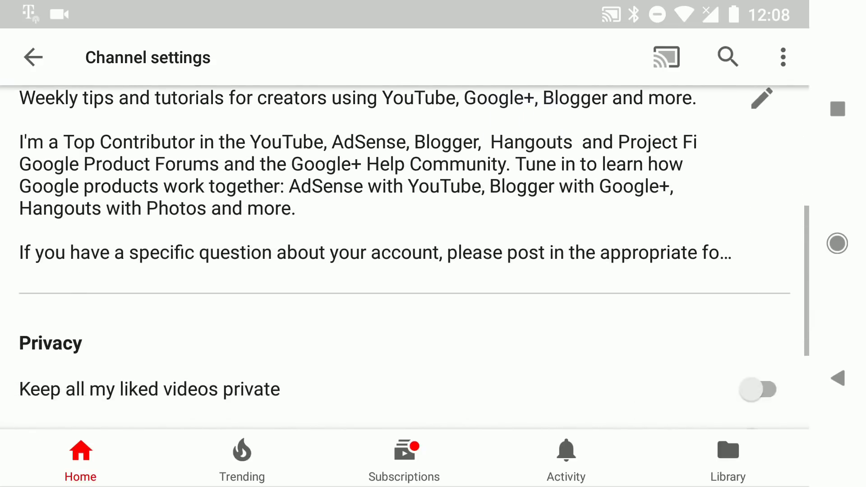
scroll(534, 208, down, 3)
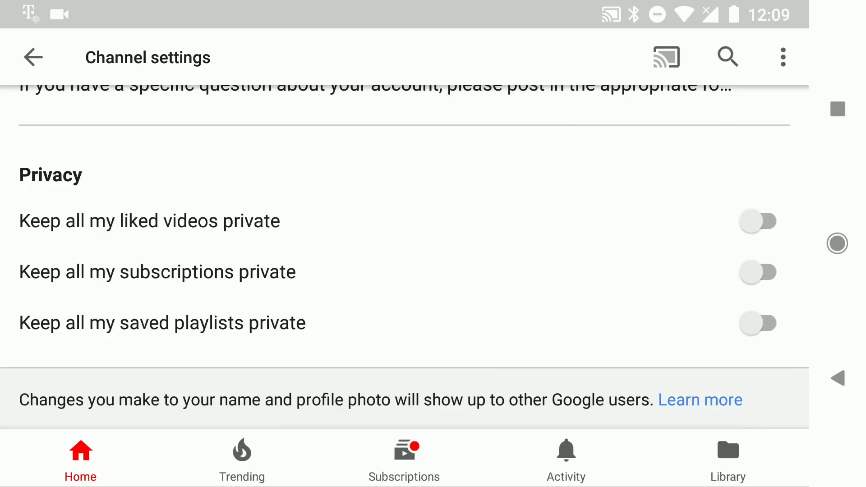
Switch on the liked videos, subscriptions and saved playlists privacy toggles
click(759, 221)
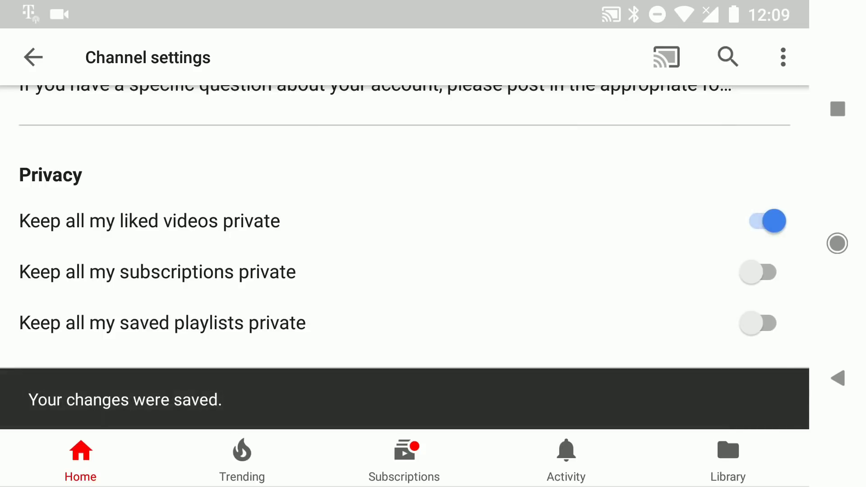
click(759, 272)
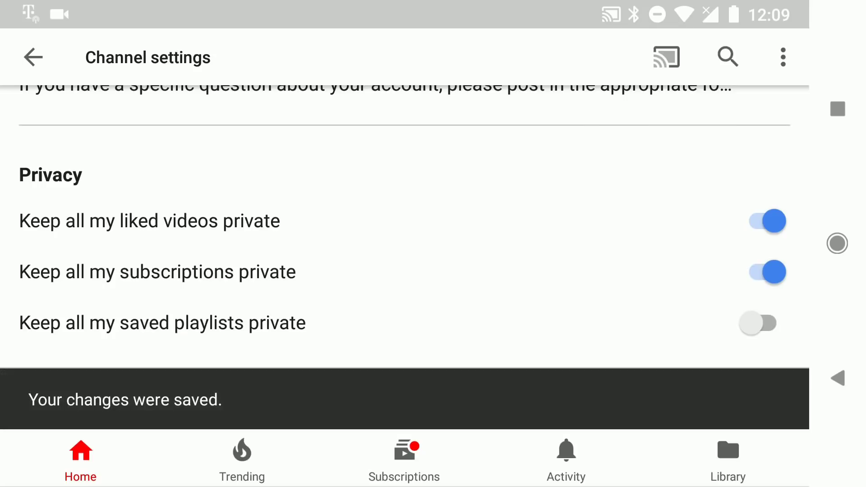
click(759, 323)
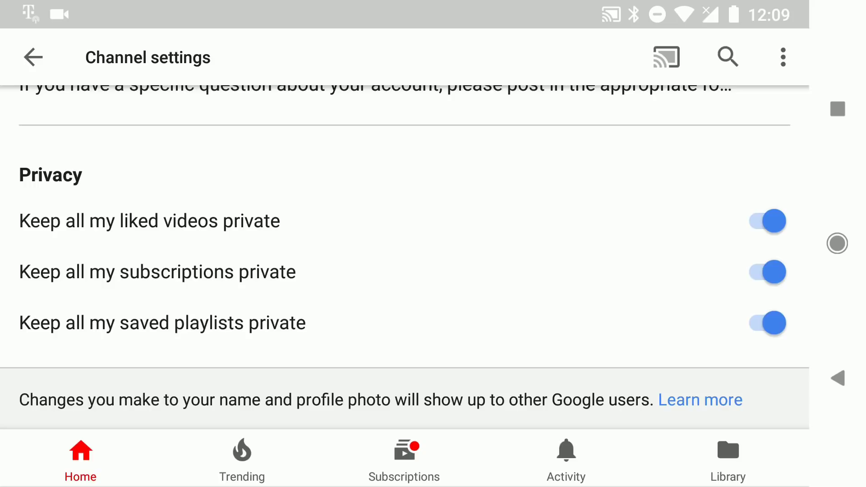
Switch off the saved playlists, subscriptions and liked videos privacy toggles
click(768, 323)
click(768, 272)
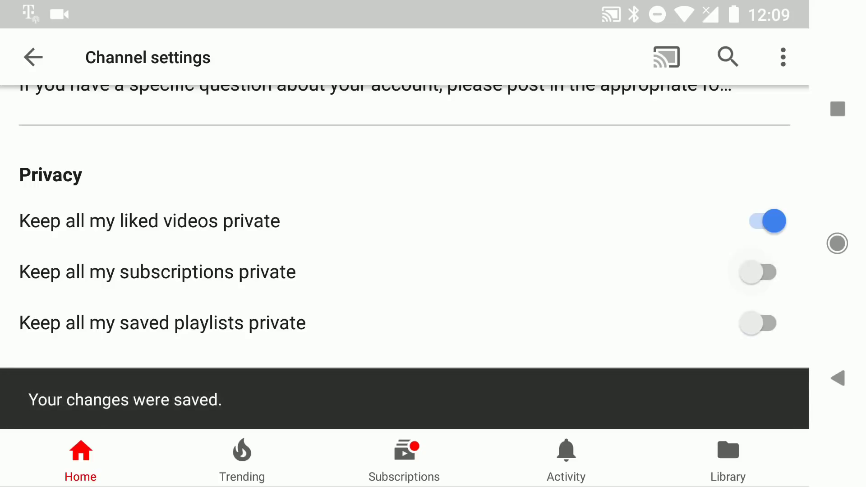
click(768, 221)
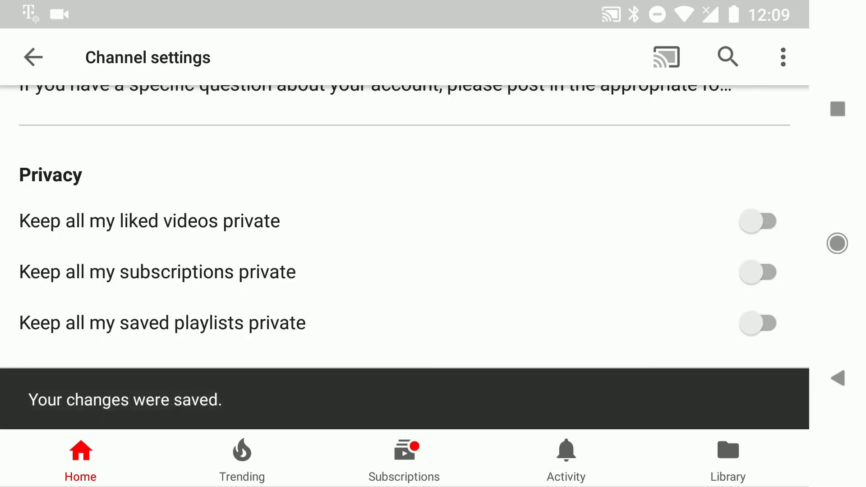